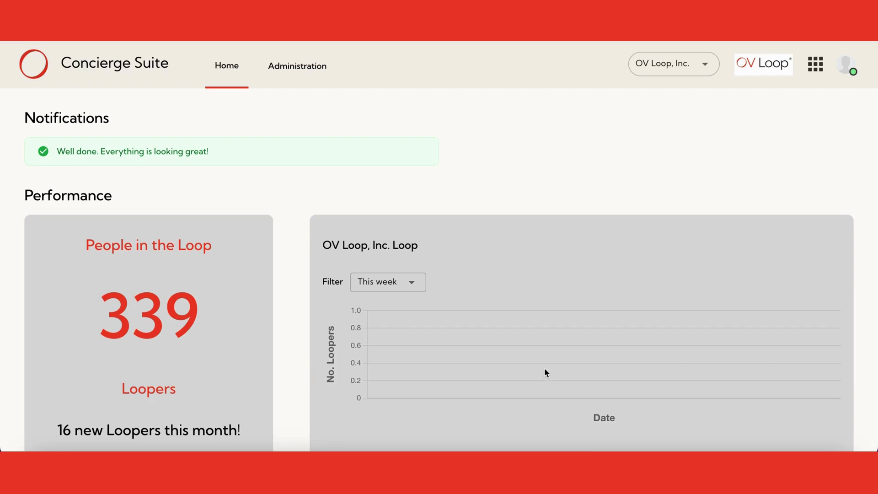
# Open OV Offers from the Concierge Suite home page and start creating a new offer.
pyautogui.scroll(-14, 547, 373)
pyautogui.scroll(1, 544, 368)
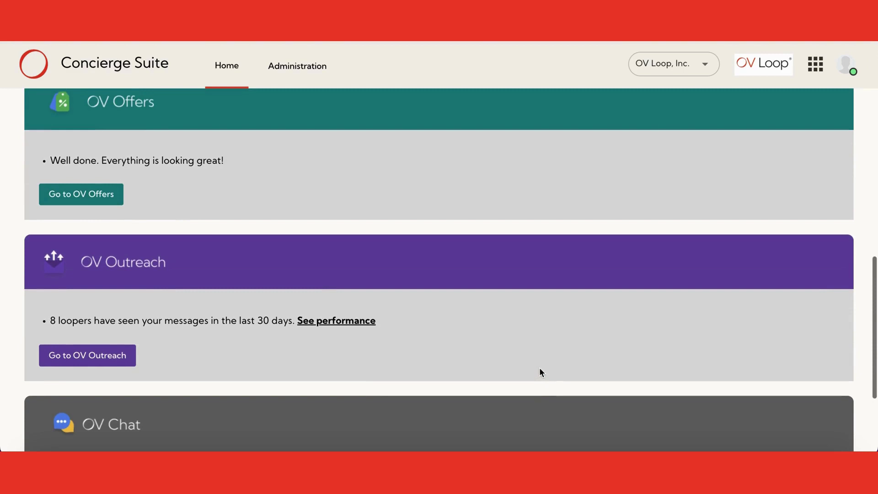
pyautogui.click(87, 198)
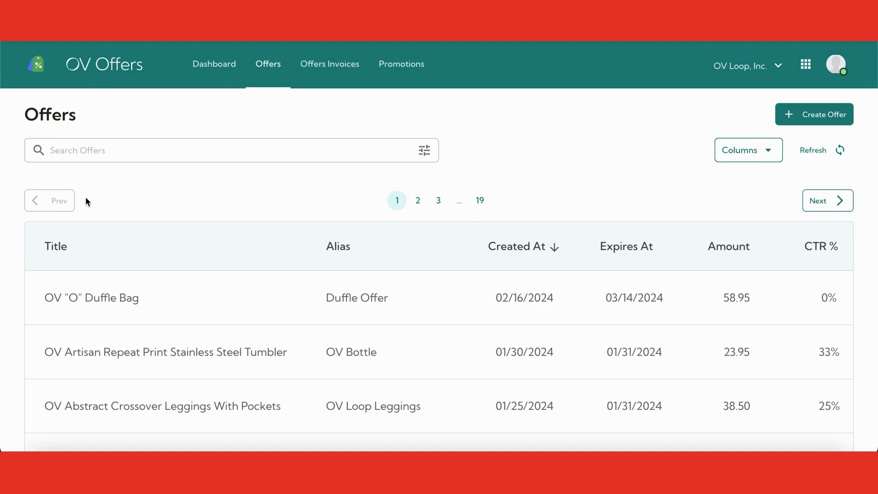
pyautogui.click(800, 117)
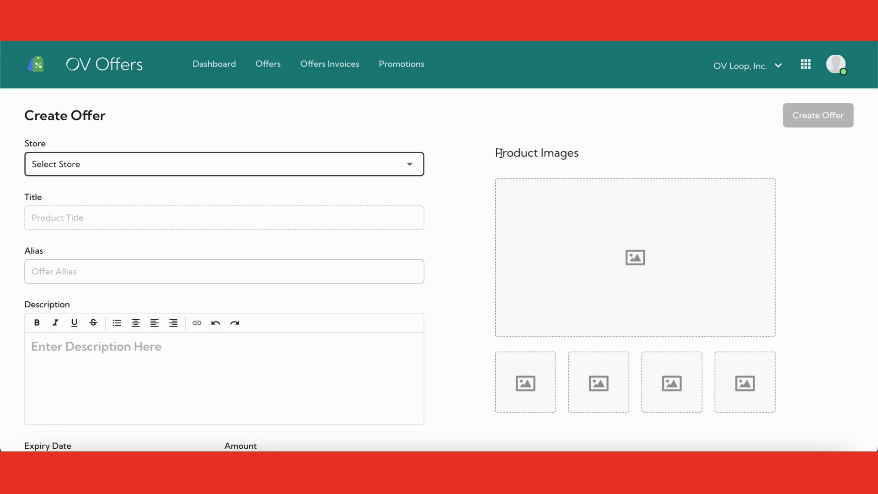
# Select the Ovloop Shopify store and choose the OV "O" Duffle bag as the offer's product.
pyautogui.click(244, 176)
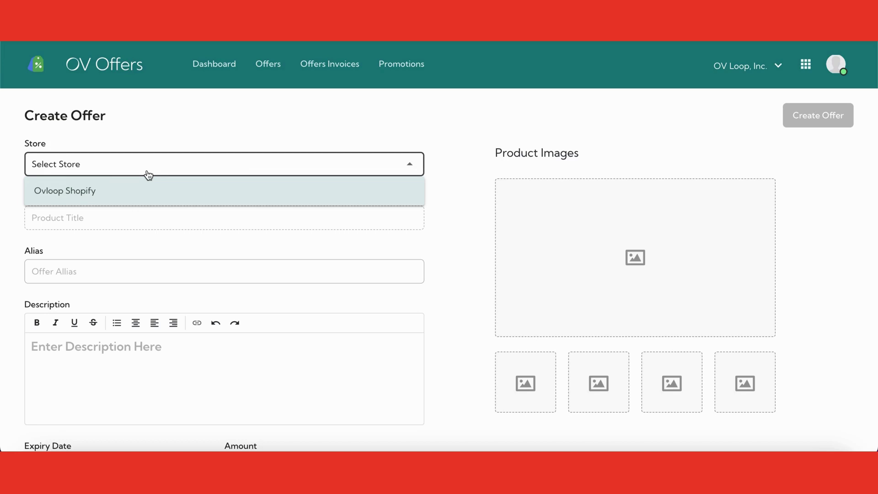
pyautogui.click(165, 192)
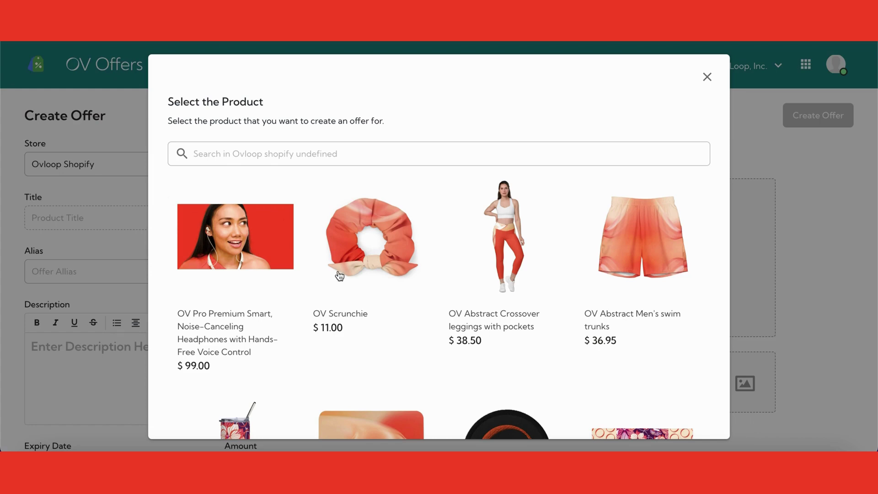
pyautogui.scroll(-8, 340, 275)
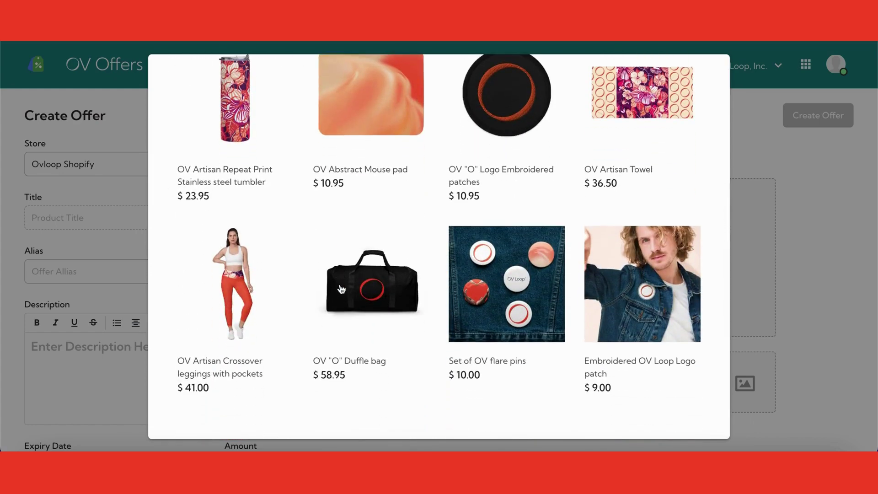
pyautogui.click(369, 300)
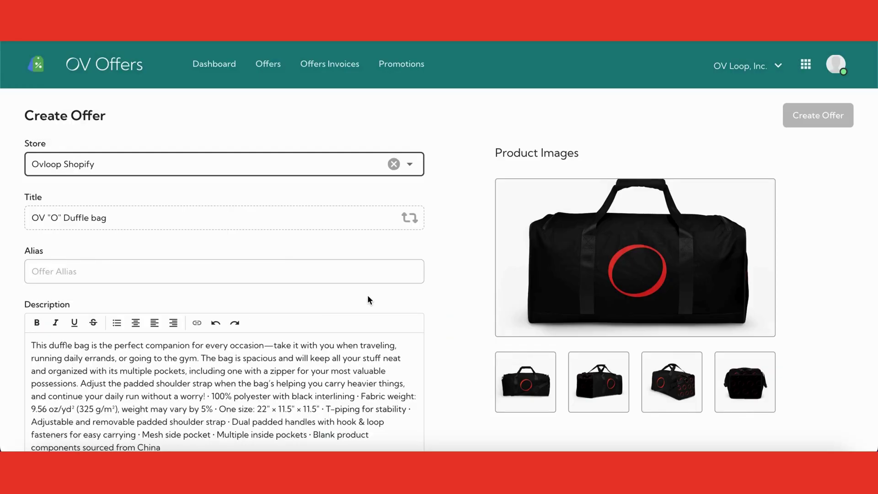
# Set the offer's alias to "Duffle Offer".
pyautogui.scroll(-5, 368, 296)
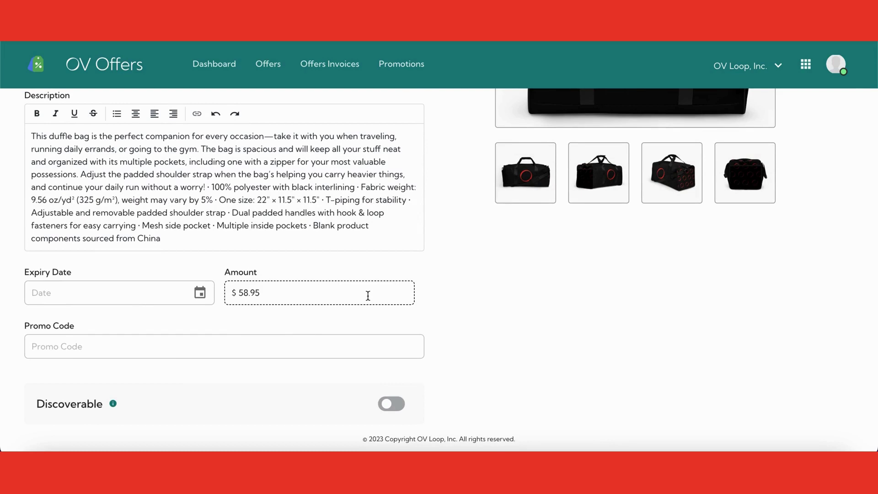
pyautogui.scroll(3, 369, 296)
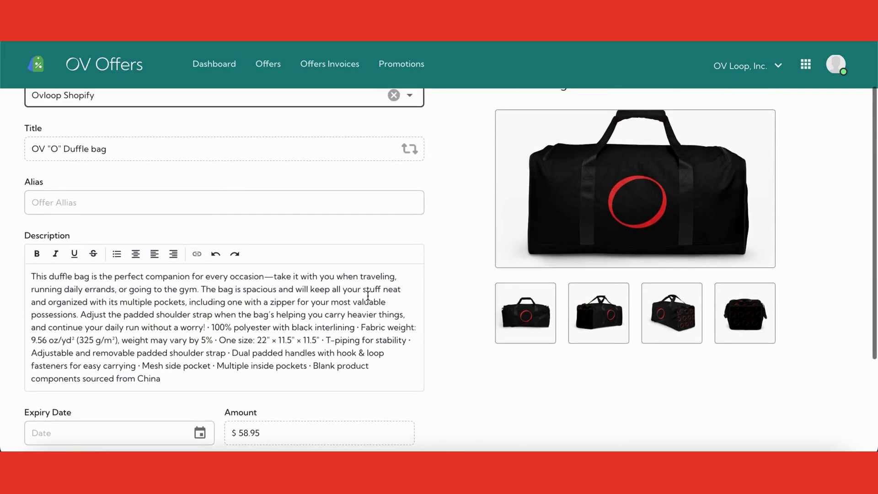
pyautogui.scroll(3, 368, 297)
pyautogui.click(236, 277)
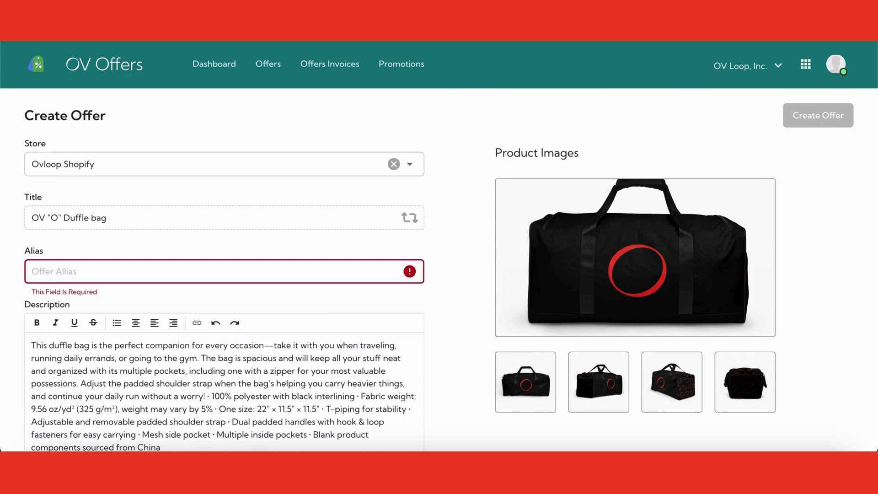
pyautogui.write('Duffle Offer')
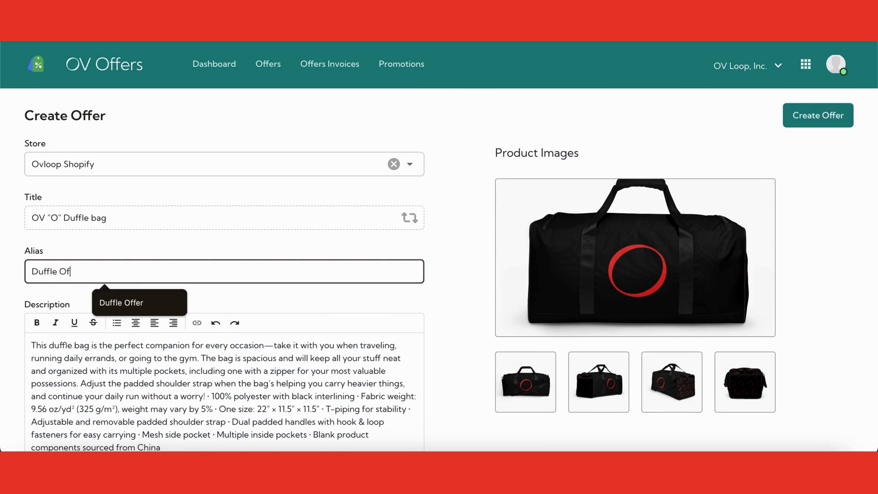
pyautogui.click(233, 283)
# Set the offer's expiry date to 03/19/2024.
pyautogui.scroll(-1, 255, 322)
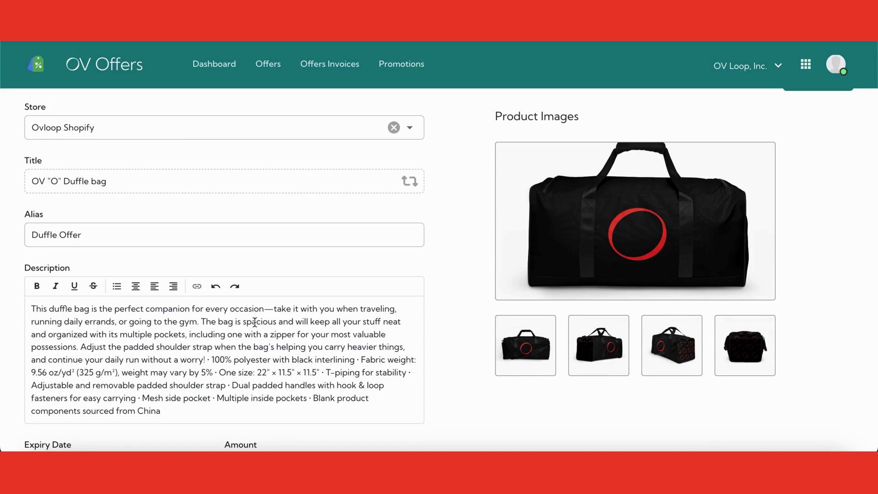
pyautogui.scroll(-4, 255, 322)
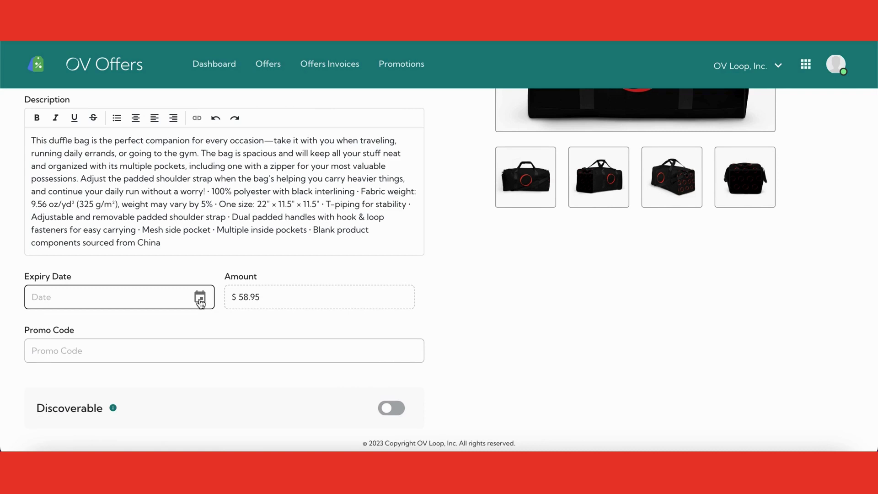
pyautogui.click(200, 298)
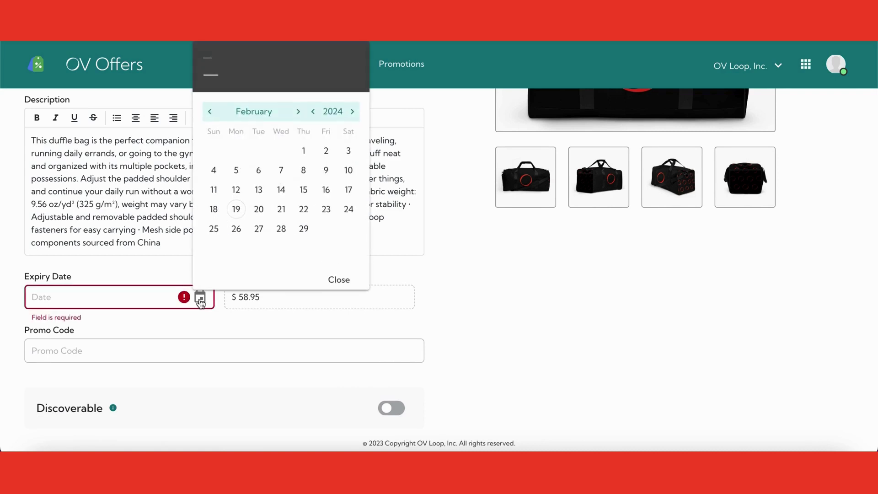
pyautogui.click(298, 111)
pyautogui.click(259, 209)
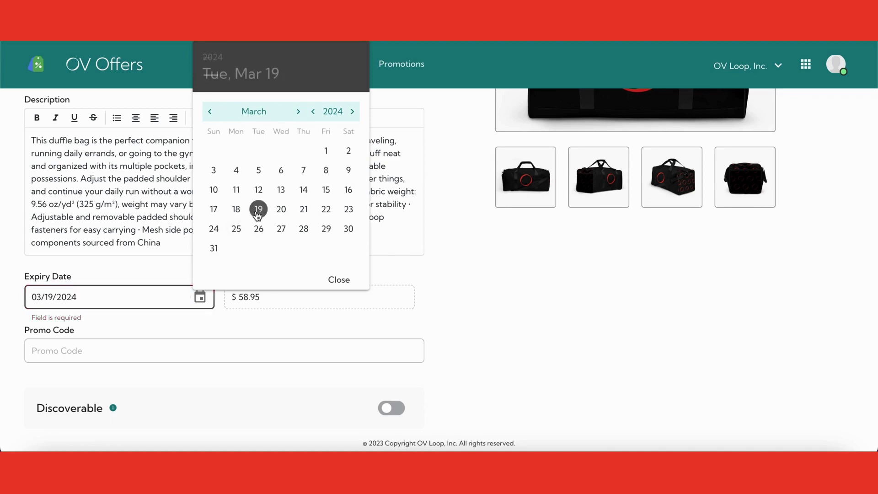
pyautogui.click(336, 280)
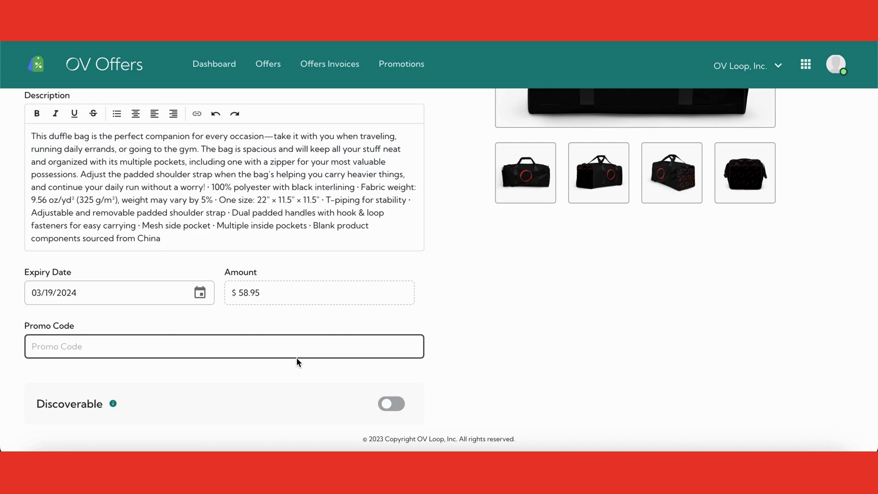
# Make the offer discoverable and assign it to the Gifts And Accessories category.
pyautogui.click(390, 406)
pyautogui.click(391, 405)
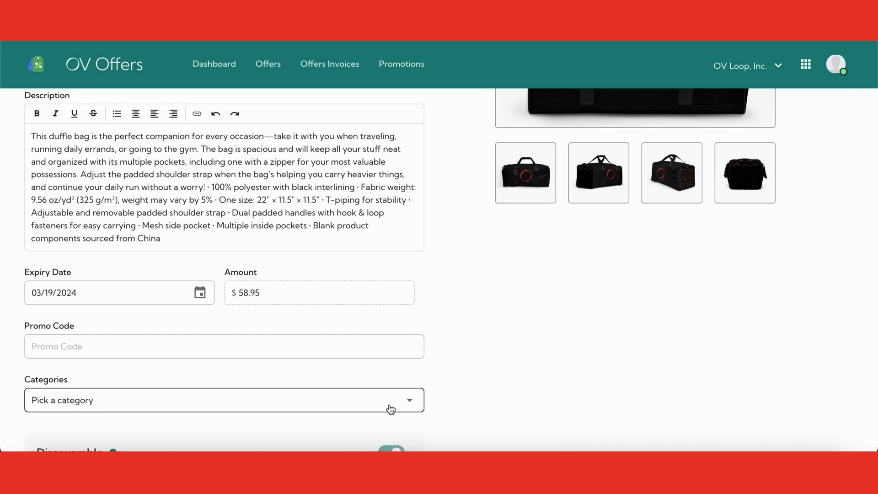
pyautogui.scroll(-1, 392, 409)
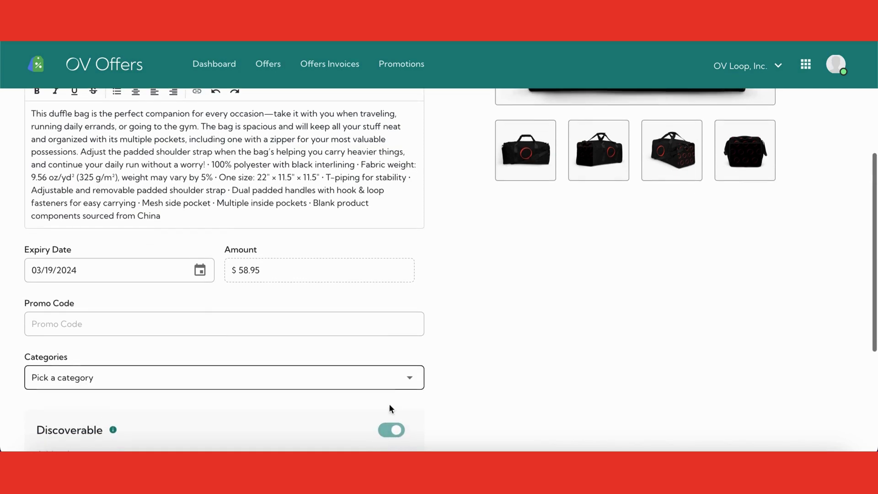
pyautogui.click(249, 376)
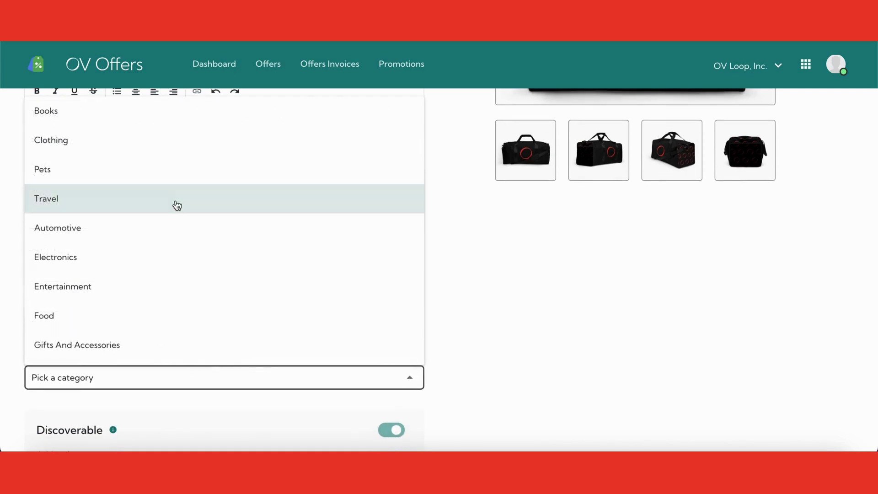
pyautogui.scroll(2, 157, 157)
pyautogui.scroll(-2, 152, 337)
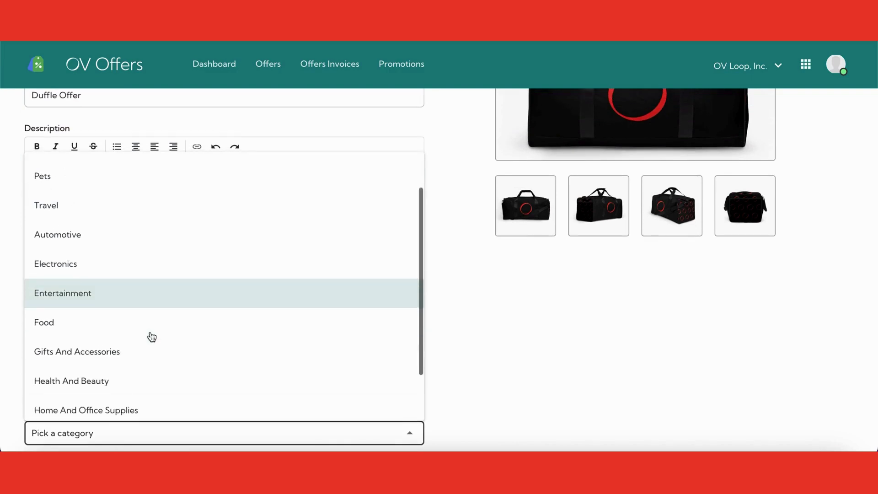
pyautogui.scroll(-3, 152, 338)
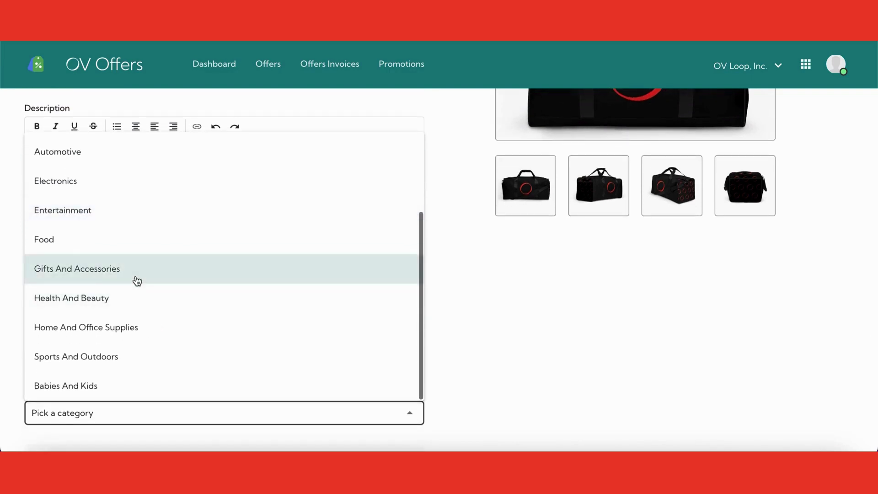
pyautogui.click(137, 281)
# Add 1.png from the OV Loop Duffle Offer folder as the discoverable offer's image.
pyautogui.scroll(-6, 237, 345)
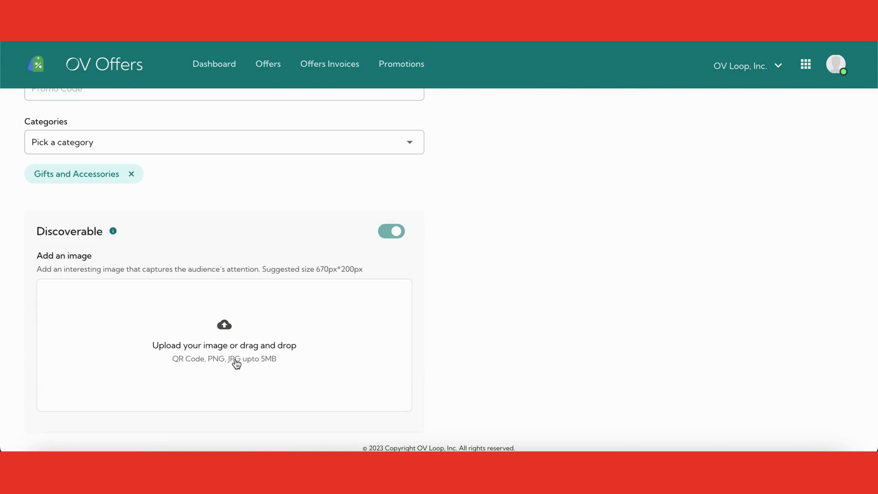
pyautogui.click(764, 436)
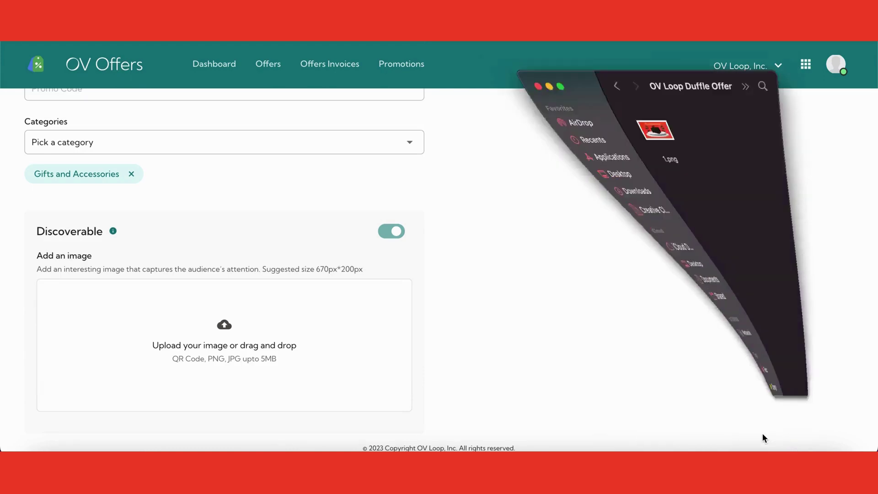
pyautogui.moveTo(581, 2); pyautogui.dragTo(589, 102)
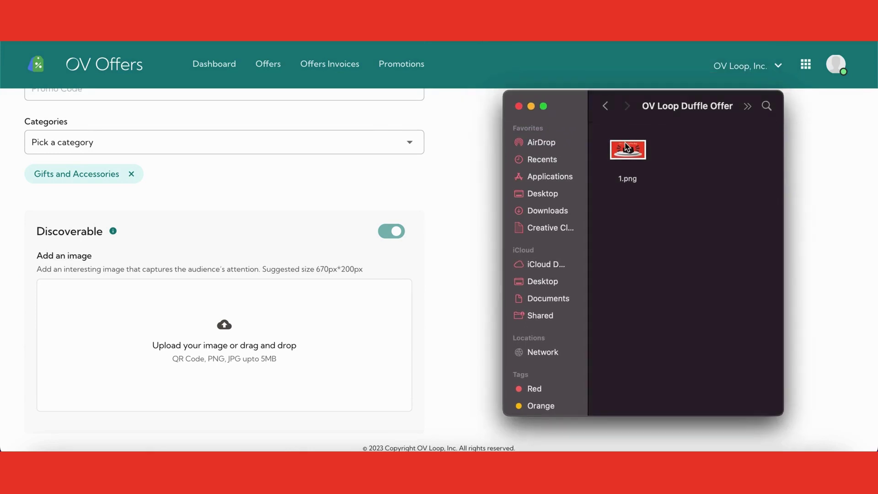
pyautogui.moveTo(627, 147); pyautogui.dragTo(227, 322)
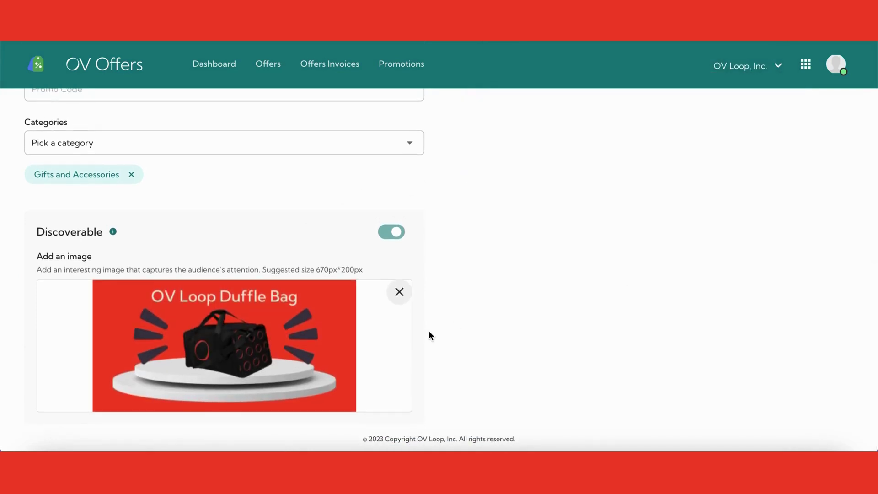
# Submit the completed form to create the duffle bag offer.
pyautogui.scroll(5, 429, 332)
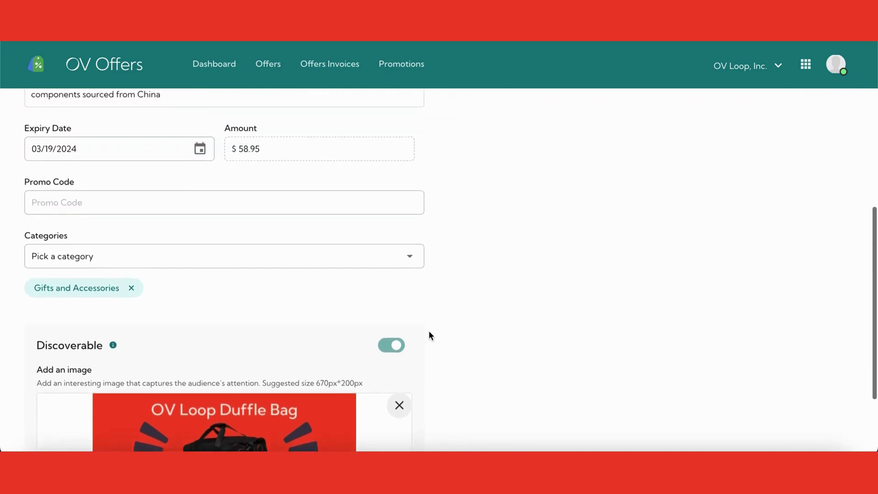
pyautogui.scroll(5, 429, 332)
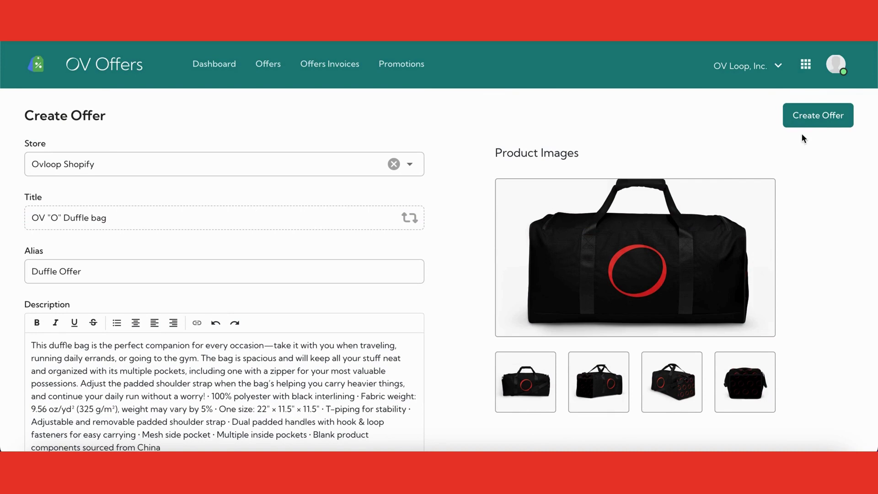
pyautogui.click(809, 117)
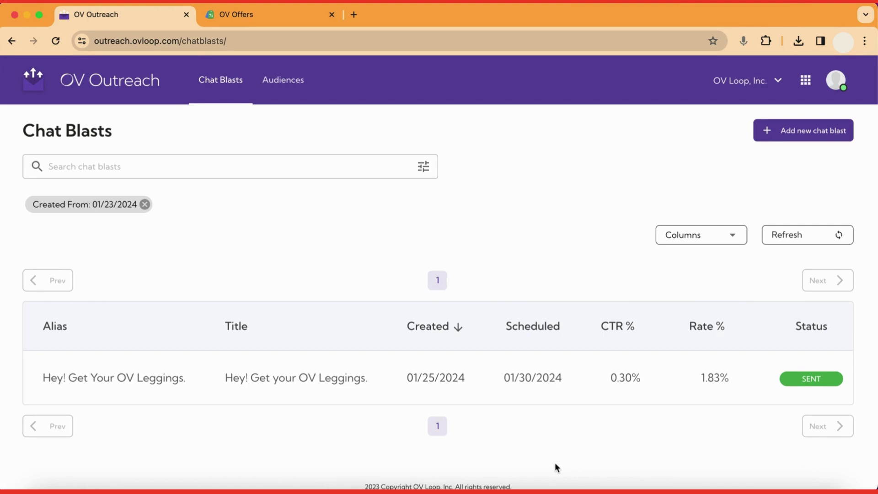
# Start a new chat blast in OV Outreach using the Text with Image template.
pyautogui.click(786, 133)
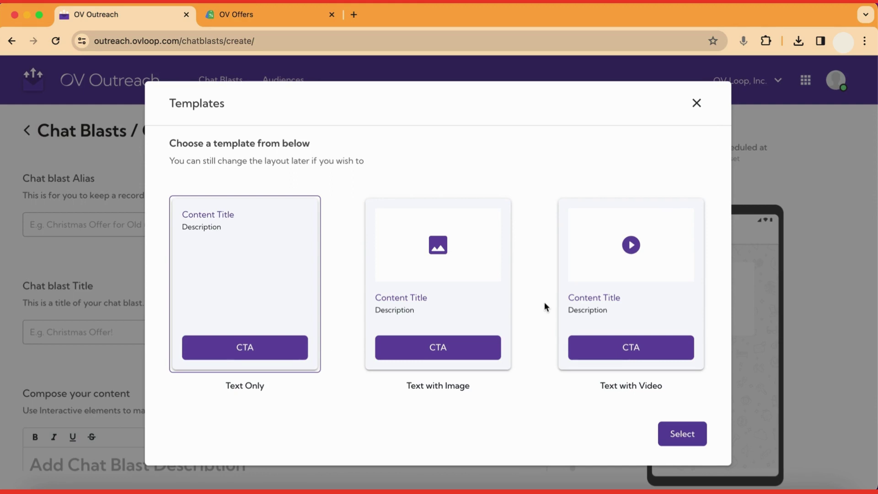
pyautogui.click(465, 353)
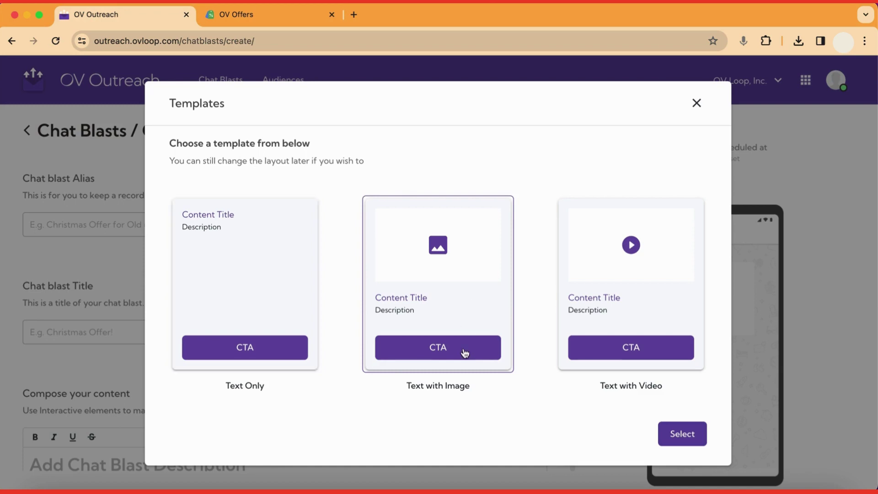
pyautogui.click(664, 433)
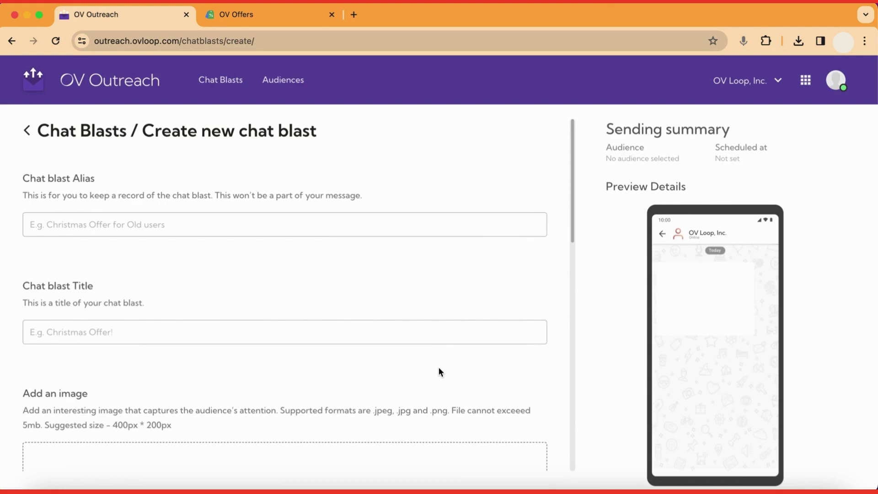
# Set the chat blast alias to "Duffle Bag Offer" and its title to "New OV Duffle Bag!".
pyautogui.scroll(-5, 439, 369)
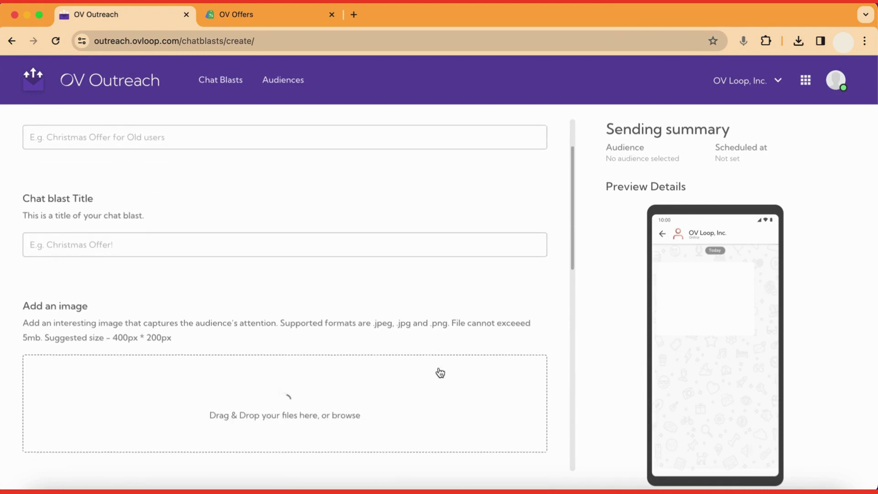
pyautogui.scroll(-7, 439, 367)
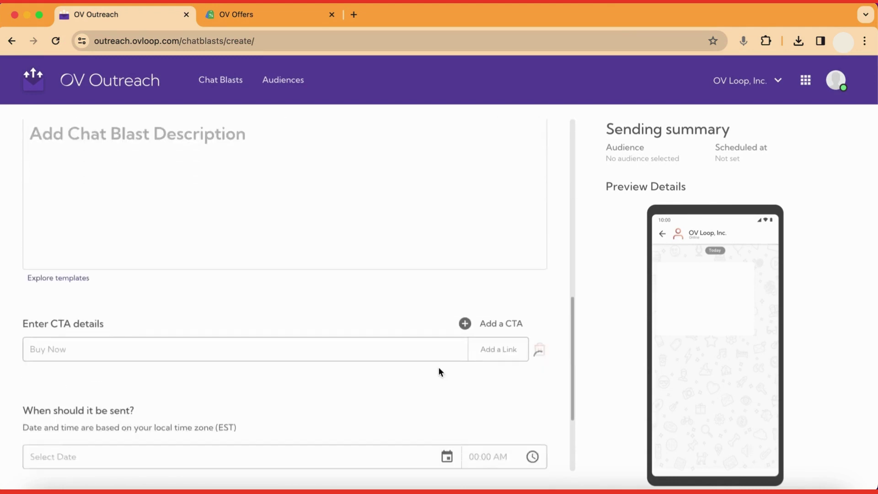
pyautogui.scroll(11, 439, 367)
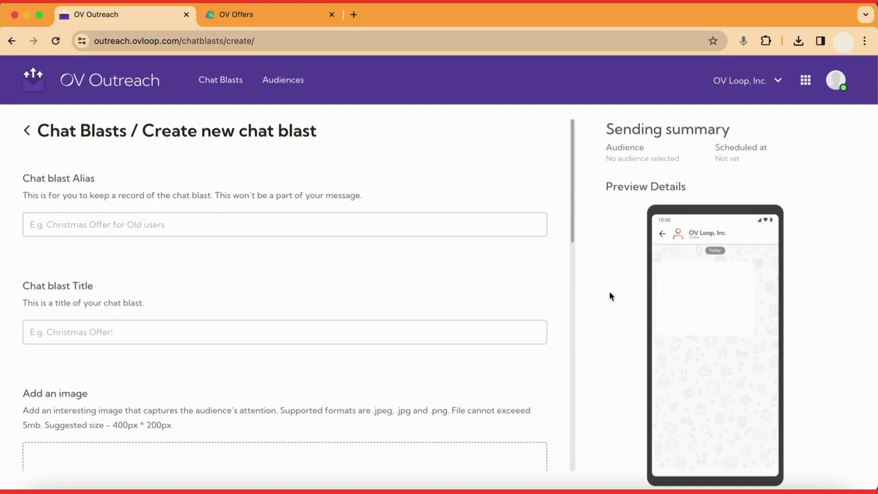
pyautogui.click(285, 230)
pyautogui.write('Duff')
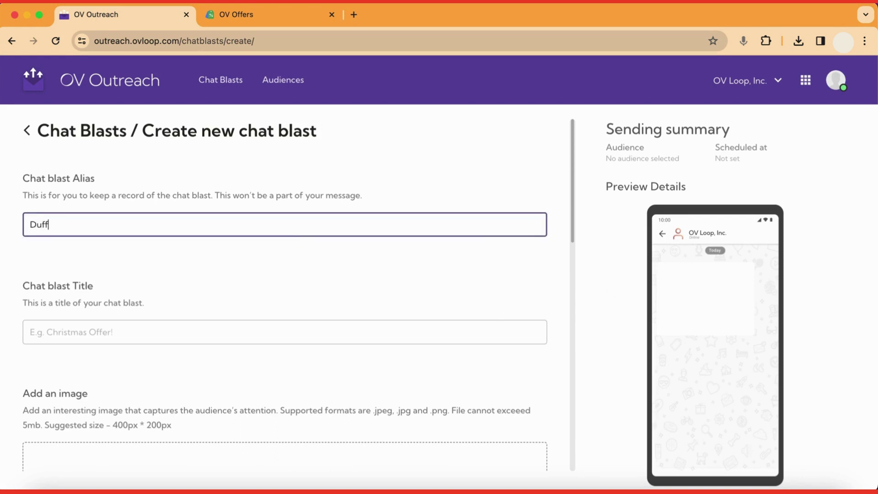
pyautogui.write('le Bag Offer')
pyautogui.click(76, 326)
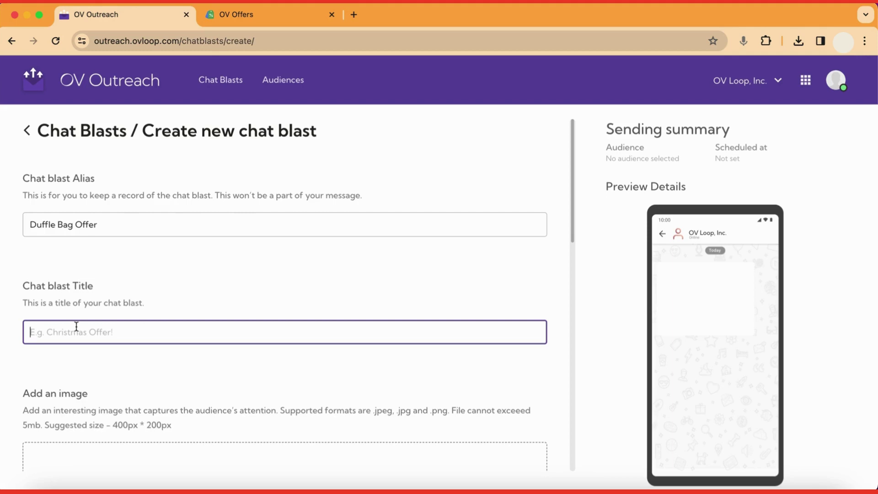
pyautogui.write('New OV')
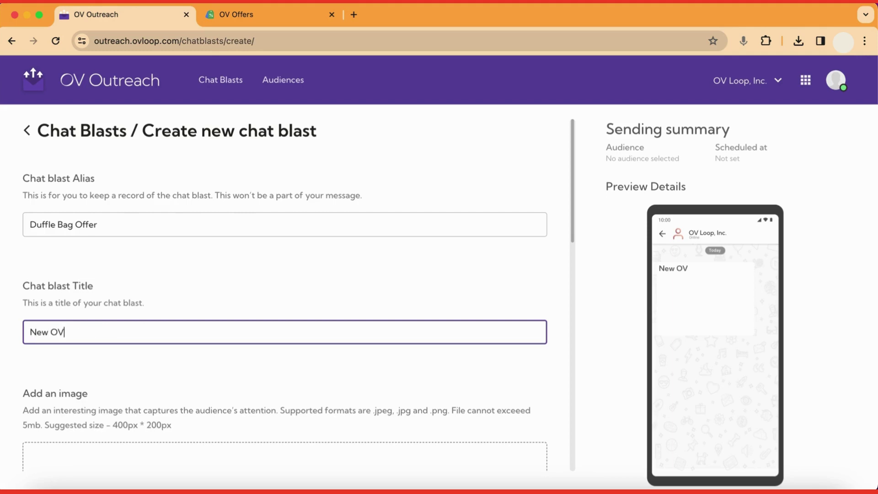
pyautogui.write(' Duffle Bag!')
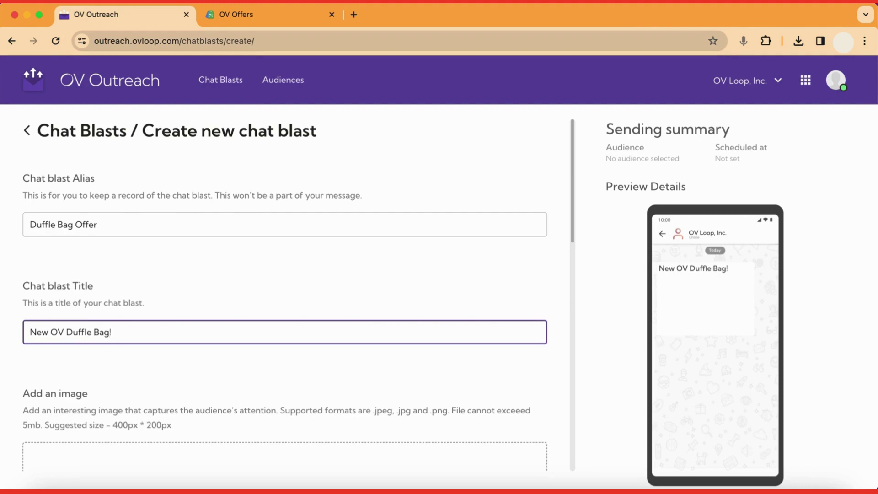
# Add 1.png as the chat blast image and crop it to the full extent of the red banner.
pyautogui.scroll(-3, 116, 373)
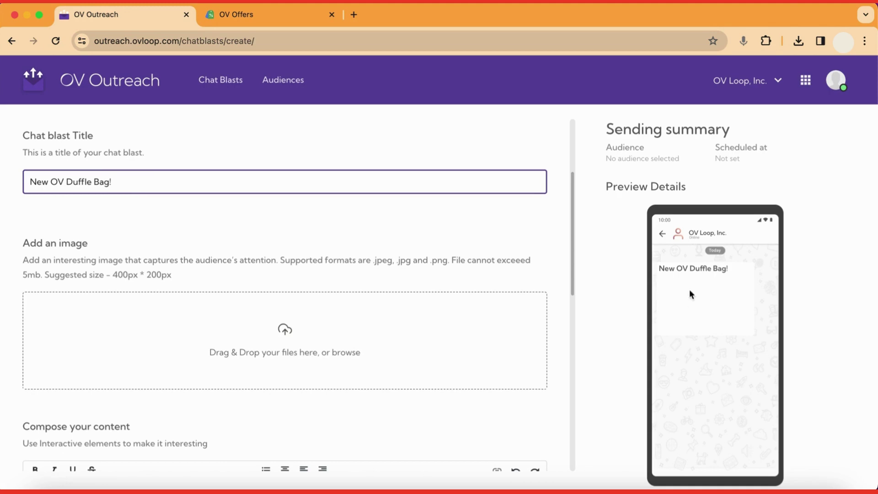
pyautogui.scroll(-1, 343, 309)
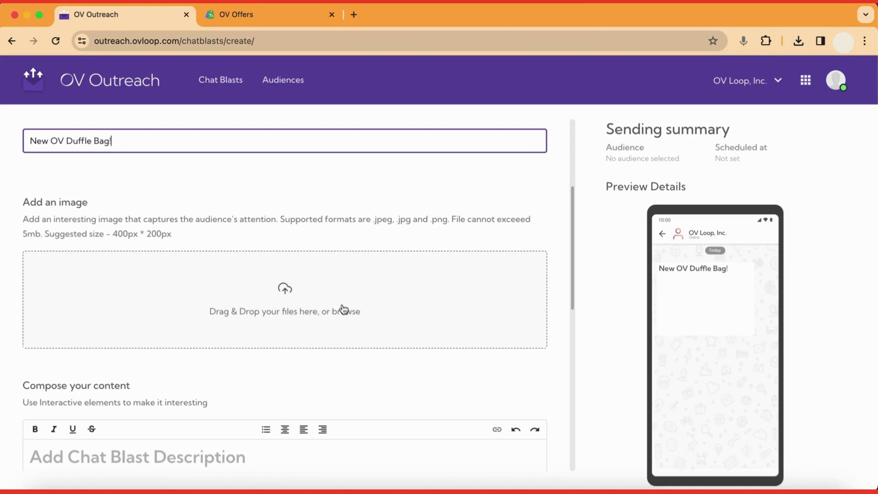
pyautogui.press('super+Tab')
pyautogui.moveTo(630, 187); pyautogui.dragTo(279, 293)
pyautogui.moveTo(521, 310); pyautogui.dragTo(545, 322)
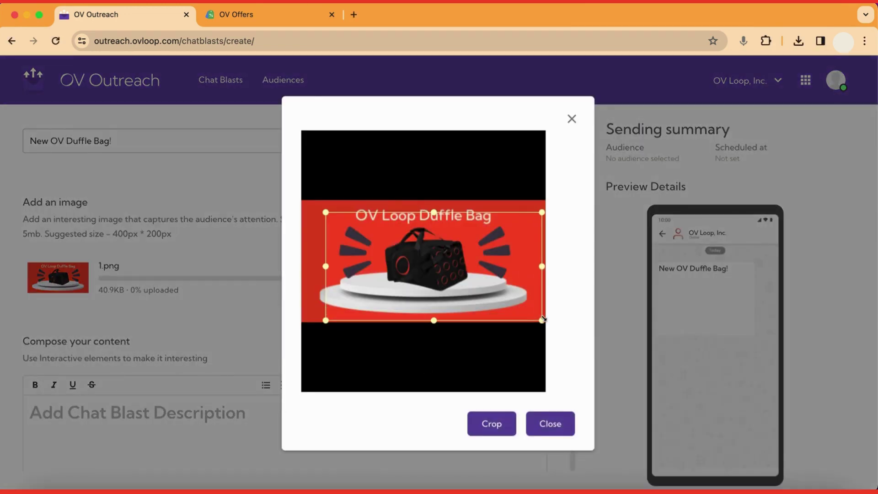
pyautogui.moveTo(323, 211); pyautogui.dragTo(301, 200)
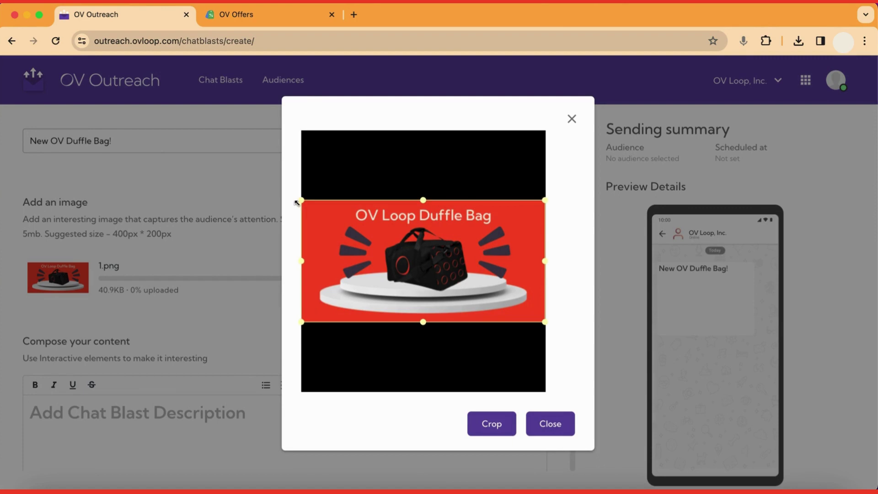
pyautogui.click(492, 423)
# Explore the content templates and fill the description with the Loopers welcome message introducing the OV Duffle Bags, signed OV Loop Team.
pyautogui.scroll(-2, 284, 407)
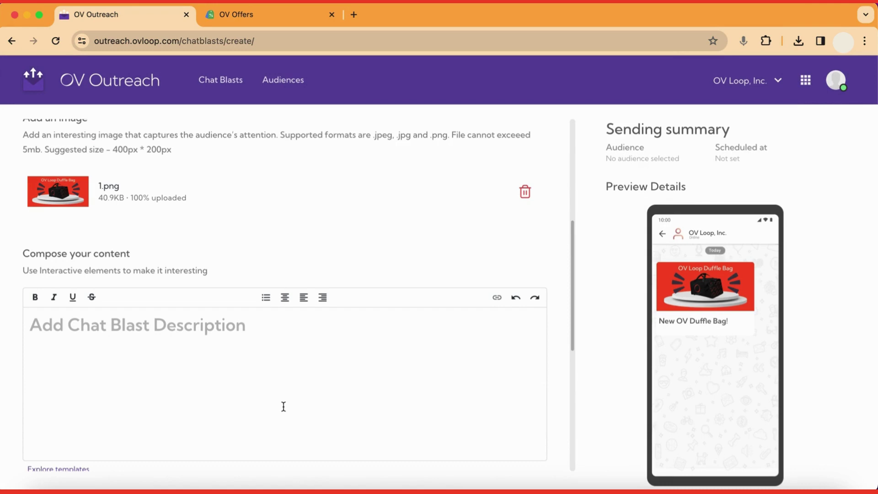
pyautogui.scroll(-1, 276, 407)
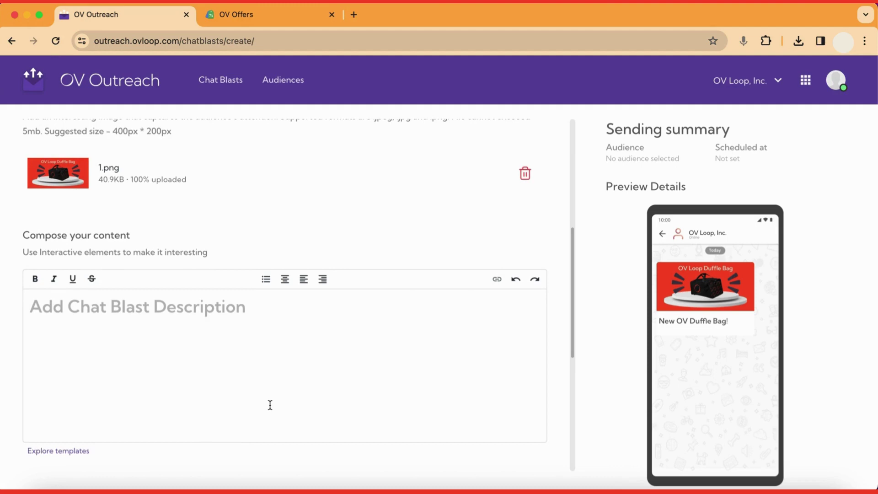
pyautogui.click(75, 453)
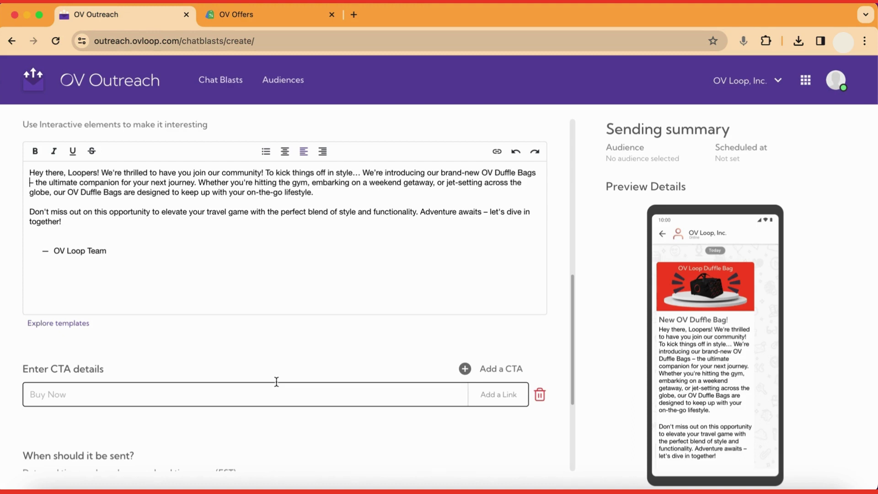
# Label the chat blast's call to action "Buy Now!".
pyautogui.click(276, 382)
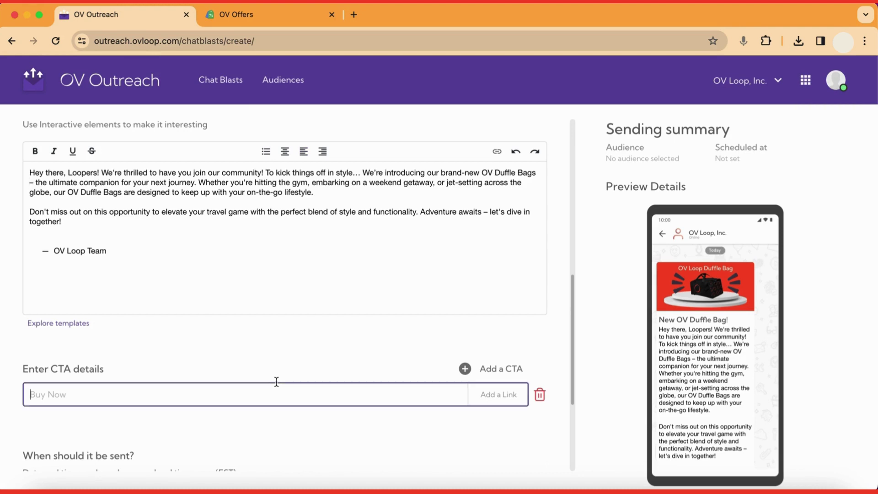
pyautogui.write('B')
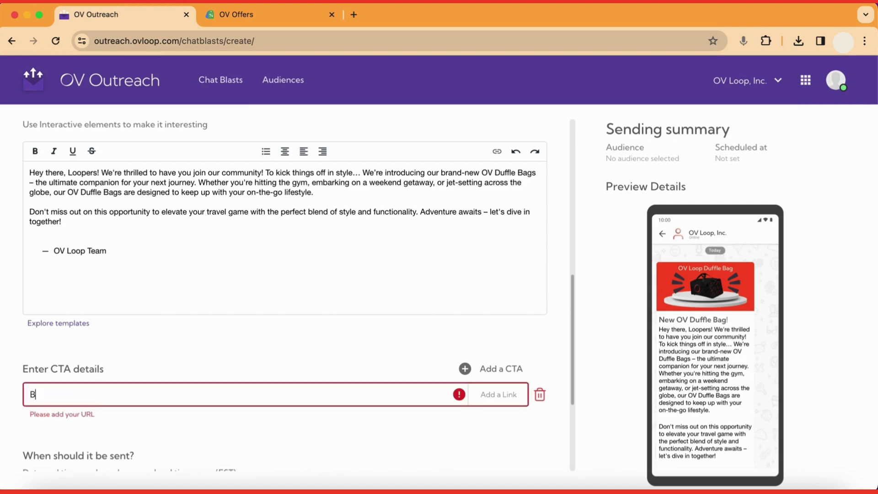
pyautogui.write('uy Now!')
# Switch to OV Offers, open the details of the Duffle Offer and copy its offer URL.
pyautogui.click(253, 14)
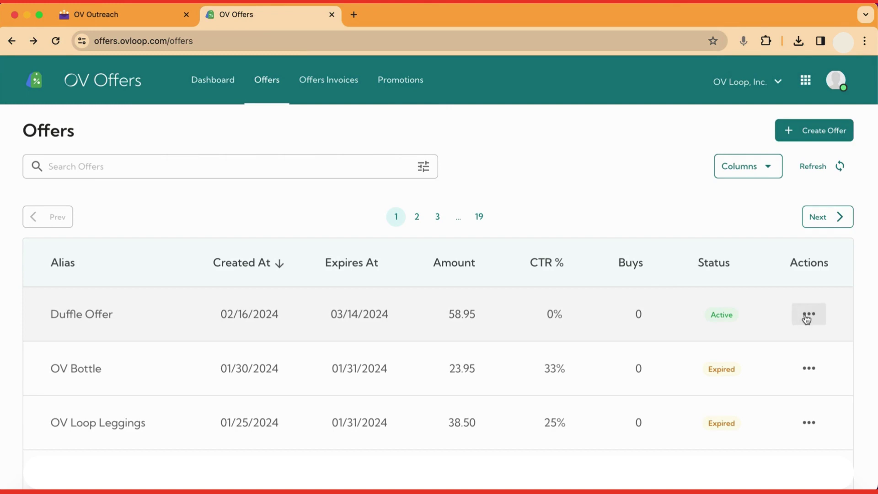
pyautogui.click(807, 316)
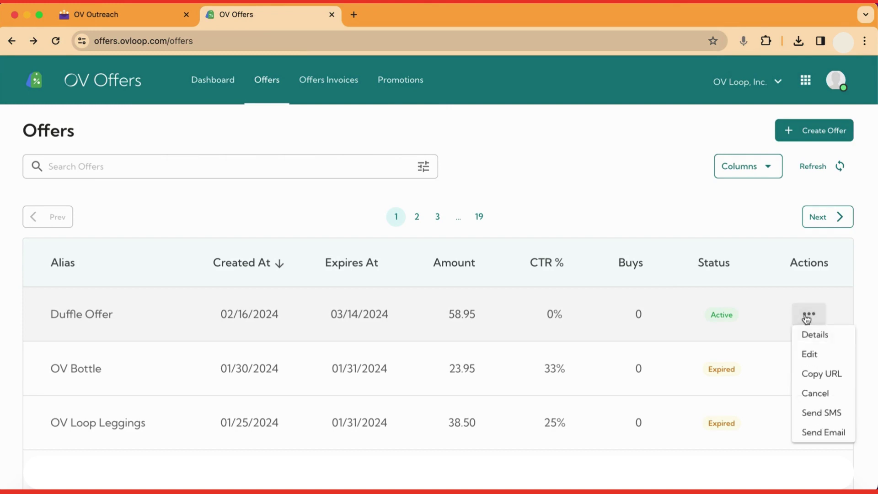
pyautogui.click(814, 335)
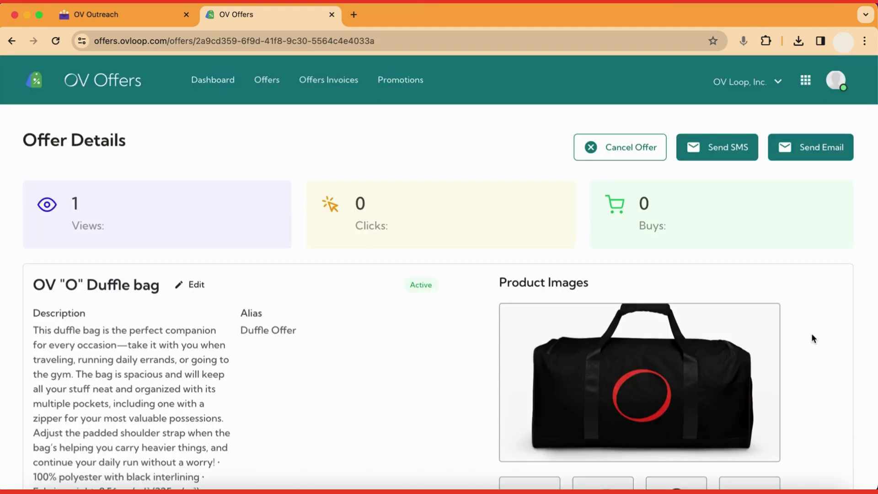
pyautogui.scroll(-8, 354, 339)
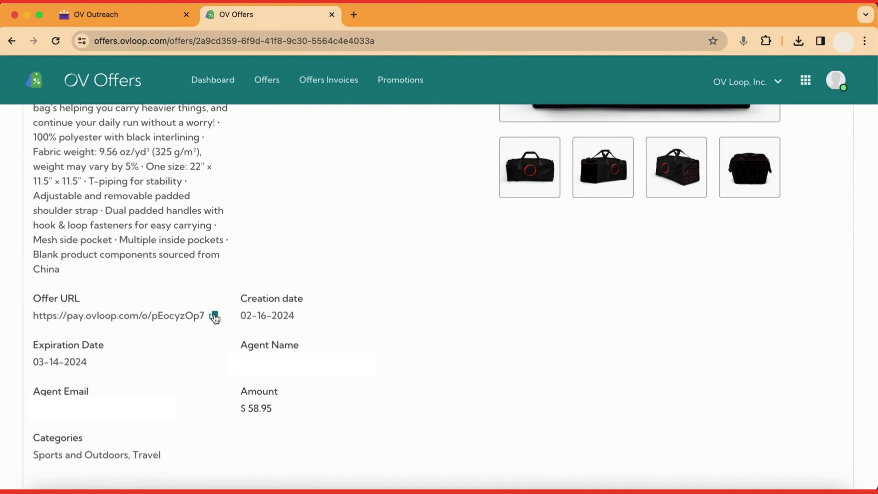
pyautogui.click(214, 317)
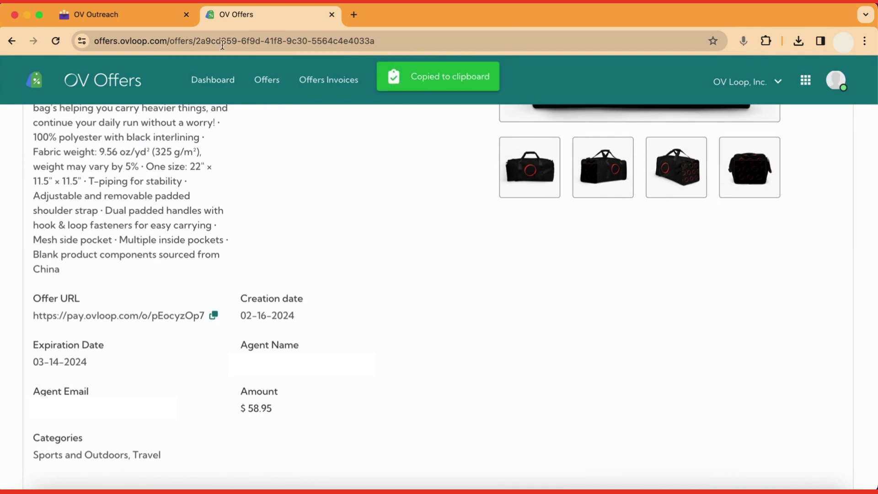
pyautogui.click(142, 14)
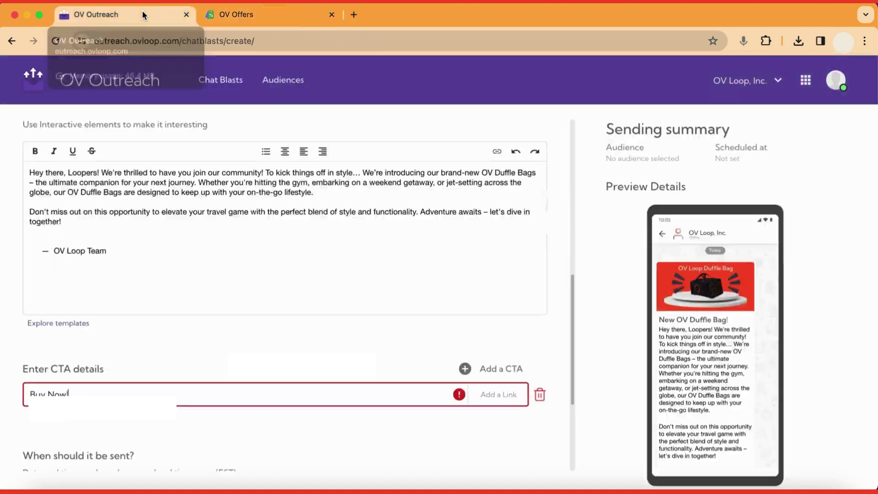
pyautogui.click(504, 393)
pyautogui.click(383, 281)
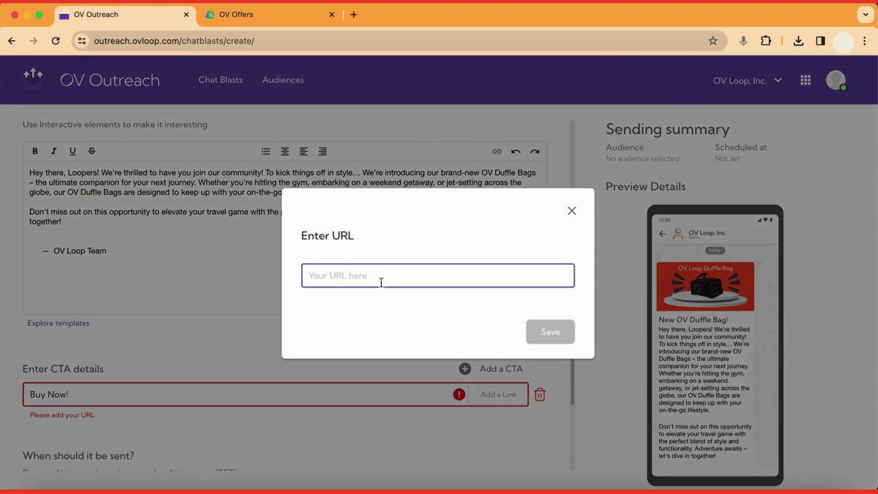
pyautogui.press('super+v')
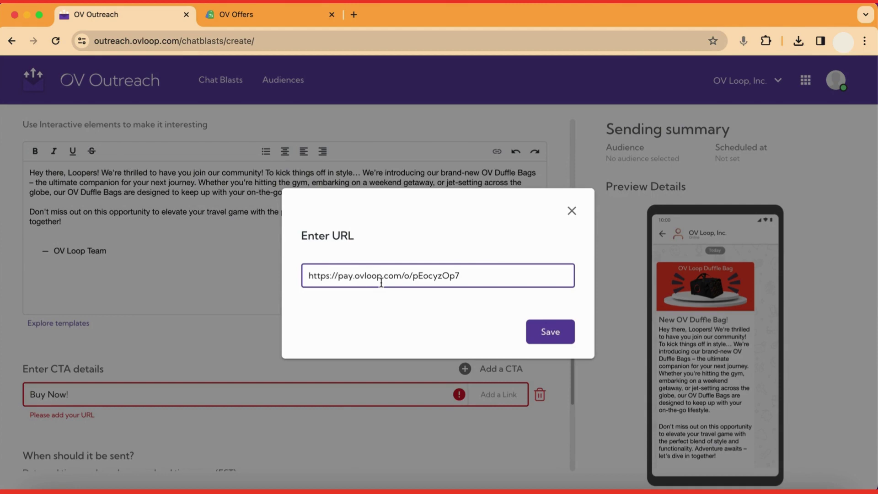
pyautogui.click(553, 332)
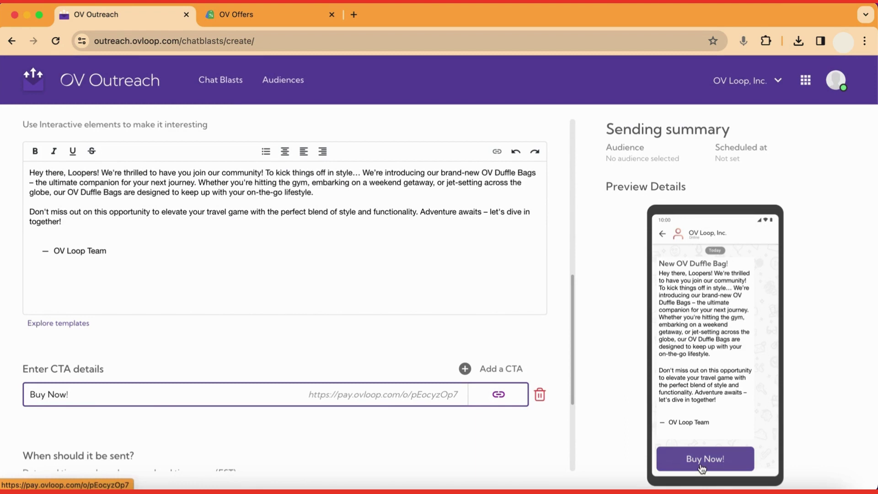
# Test the Buy Now! link from the message preview and go back to the chat blast form.
pyautogui.click(714, 460)
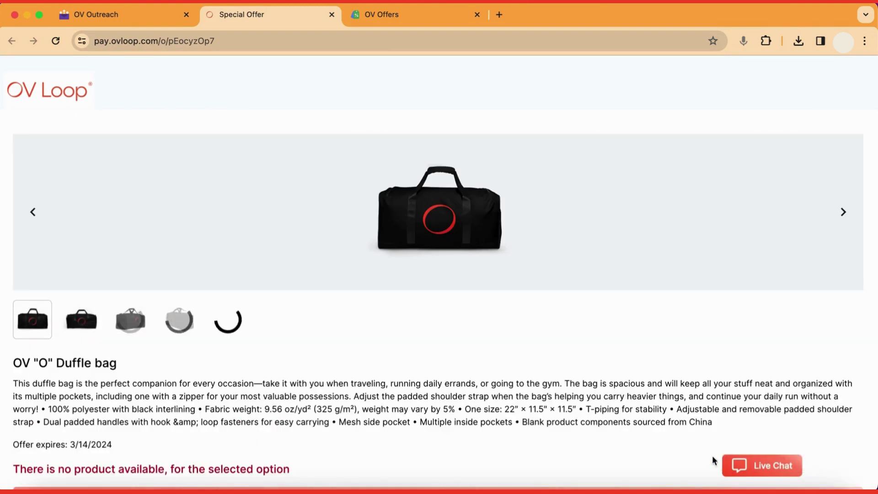
pyautogui.click(163, 12)
# Add a second, empty CTA row to the chat blast and remove it again.
pyautogui.scroll(-5, 457, 304)
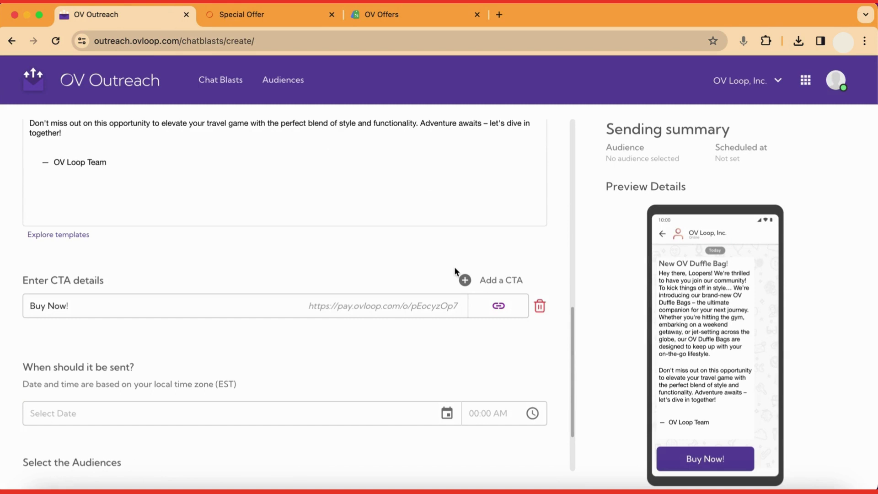
pyautogui.click(465, 278)
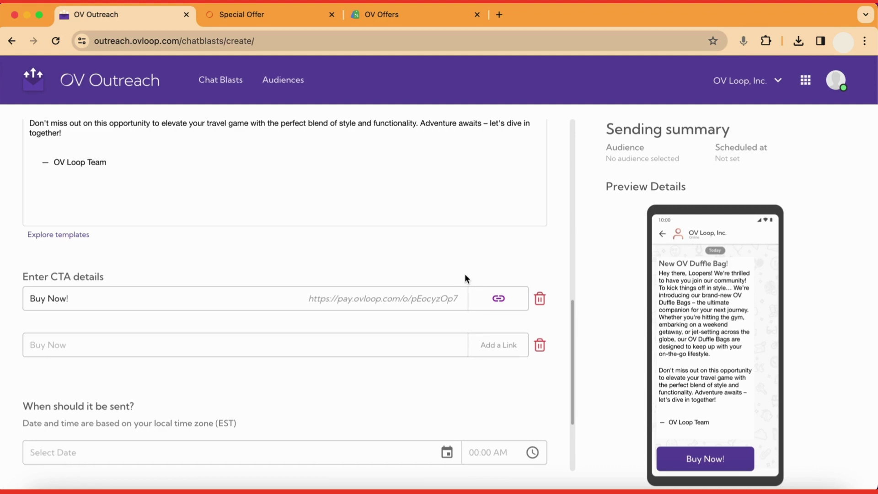
pyautogui.click(540, 346)
# Schedule the chat blast for 02/20/2024 at 10:00 AM.
pyautogui.scroll(-2, 279, 394)
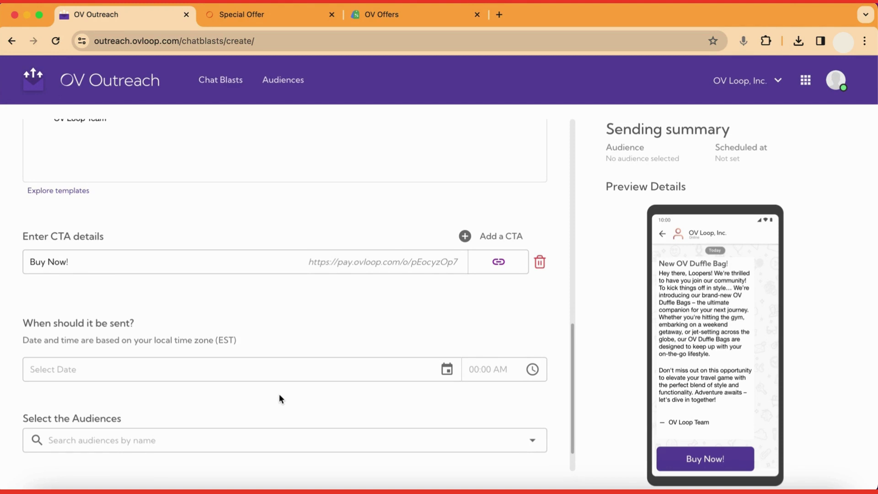
pyautogui.scroll(-1, 279, 394)
pyautogui.click(449, 340)
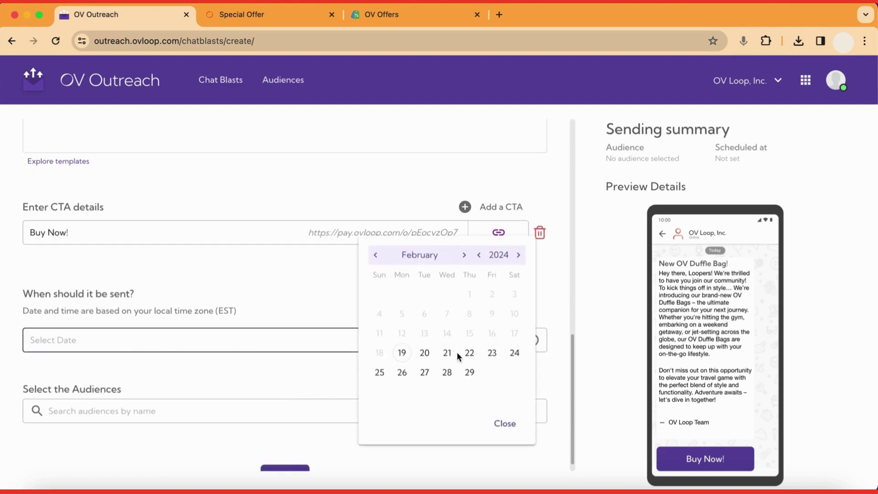
pyautogui.click(425, 353)
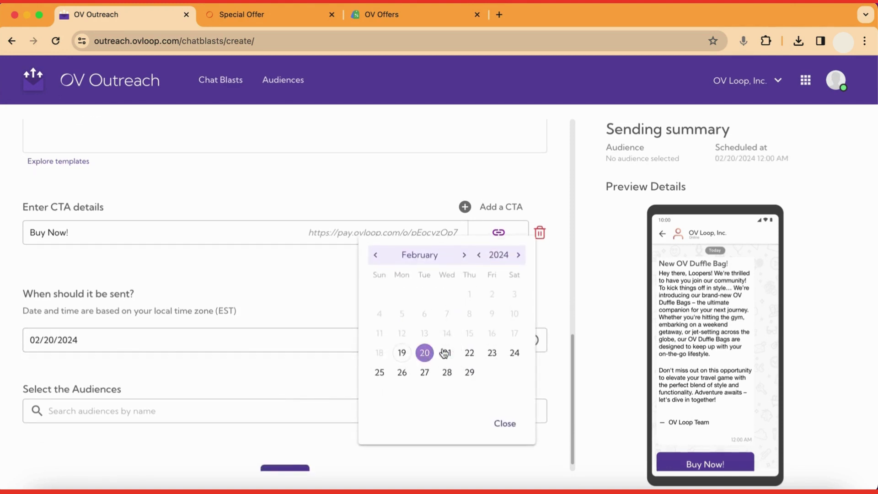
pyautogui.click(534, 341)
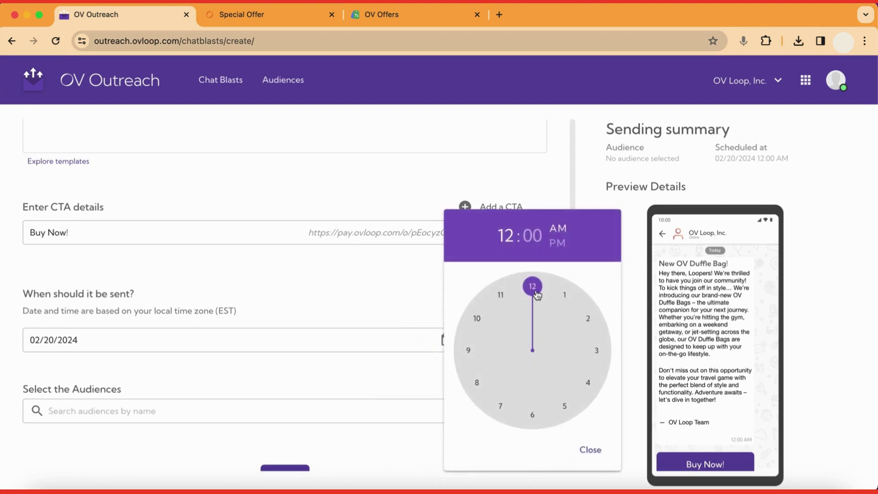
pyautogui.moveTo(537, 295); pyautogui.dragTo(477, 319)
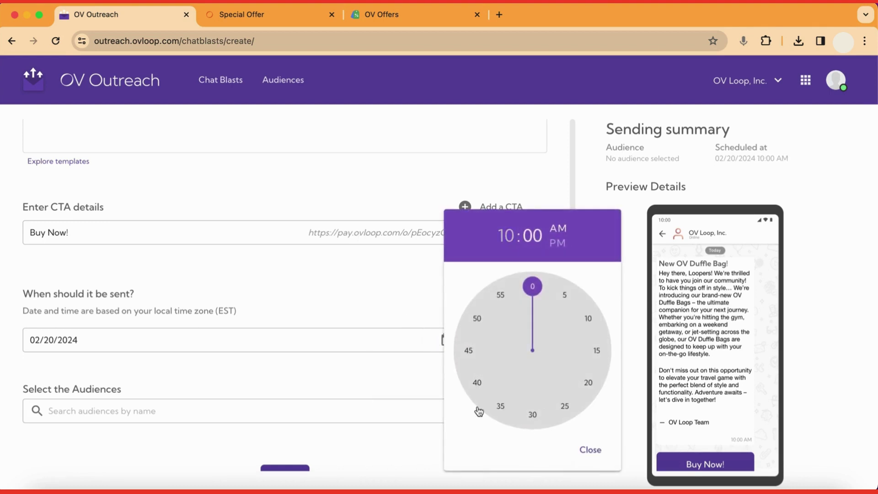
pyautogui.click(301, 378)
# Open the audience selection, and review the filled-in chat blast form and its message preview.
pyautogui.scroll(-1, 300, 376)
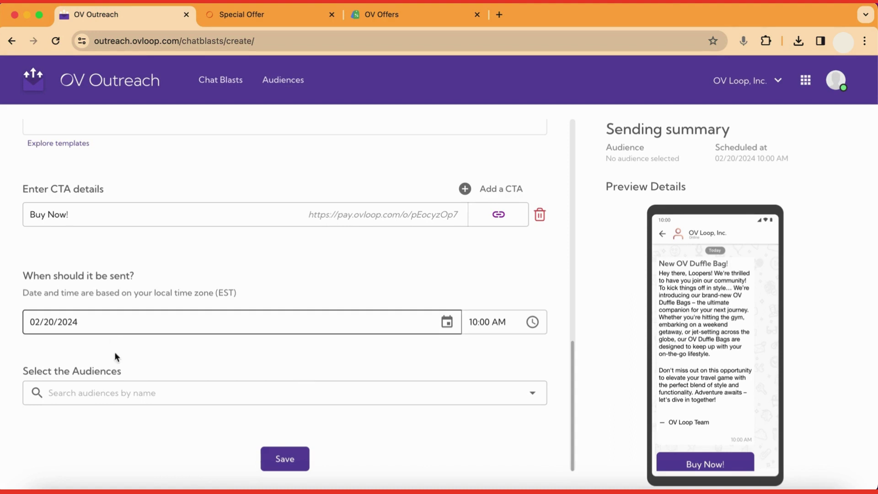
pyautogui.click(119, 389)
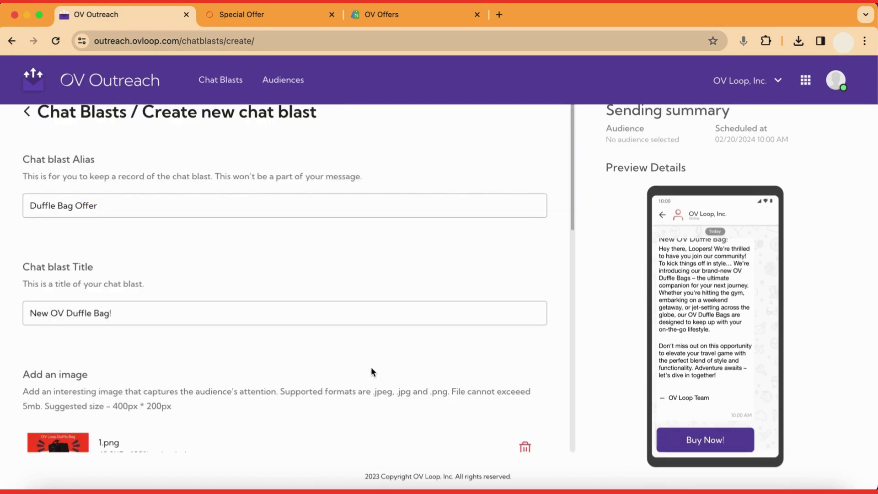
pyautogui.scroll(-10, 372, 370)
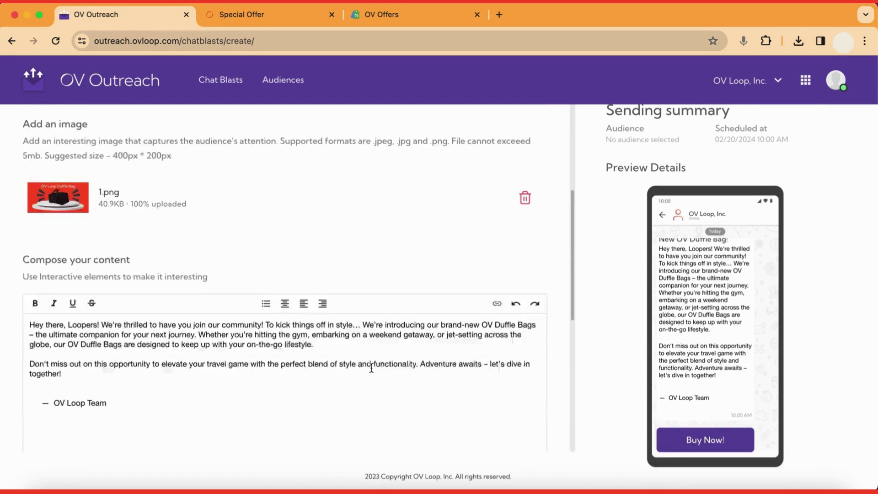
pyautogui.scroll(-3, 371, 367)
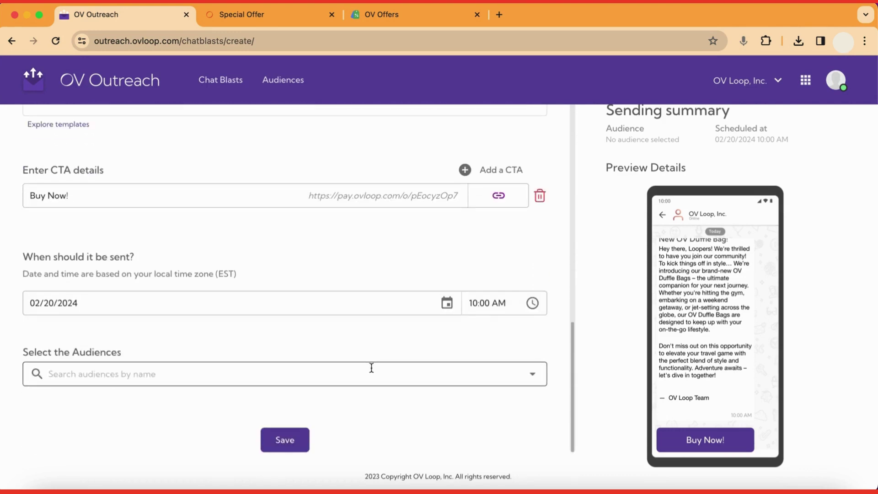
pyautogui.scroll(3, 705, 344)
pyautogui.scroll(-3, 706, 345)
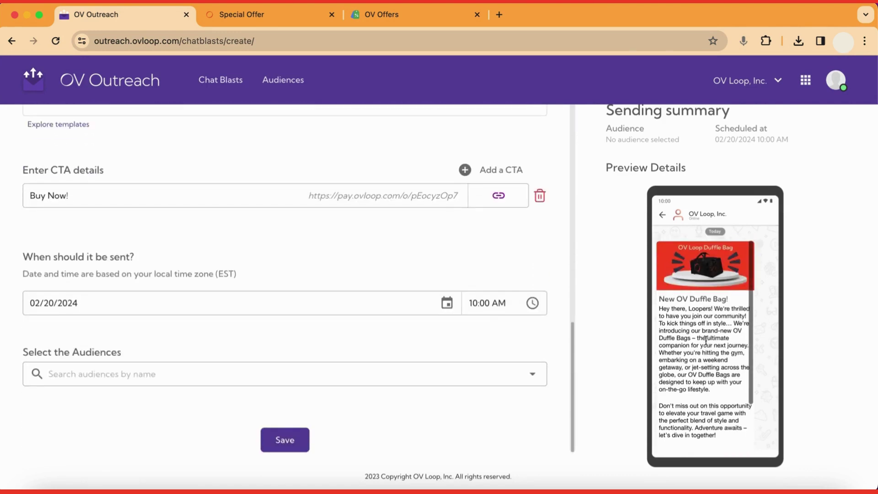